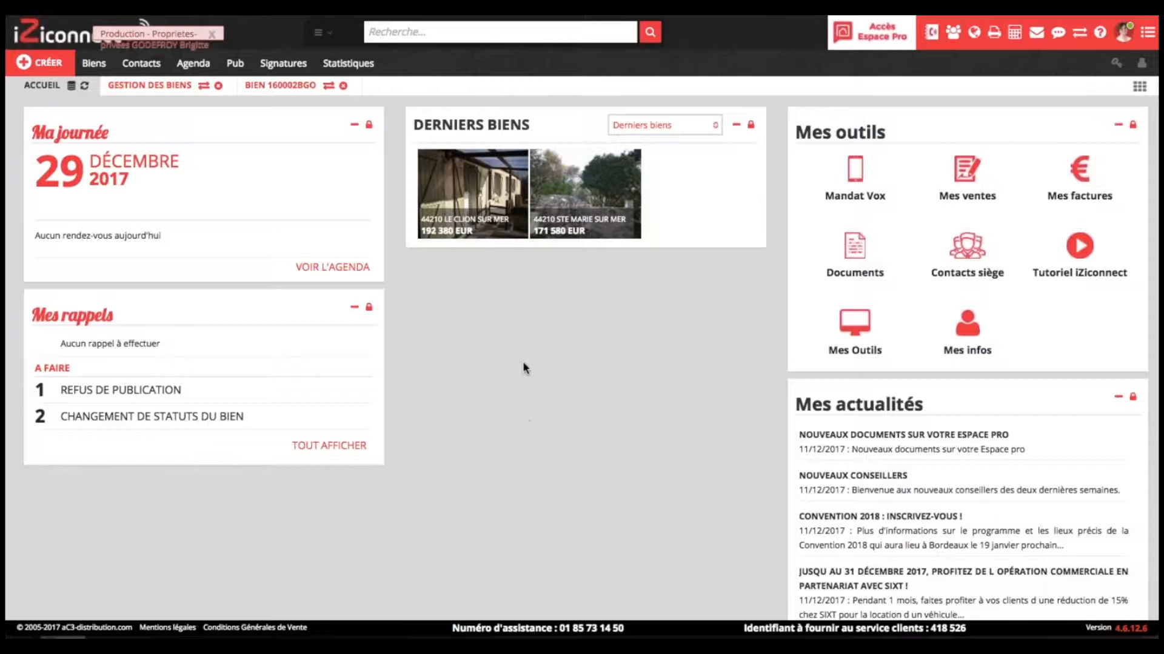
# Step: Open the list of own mandates, then display the mandate details of the Blain apartment, property 160002BGO
pyautogui.click(95, 65)
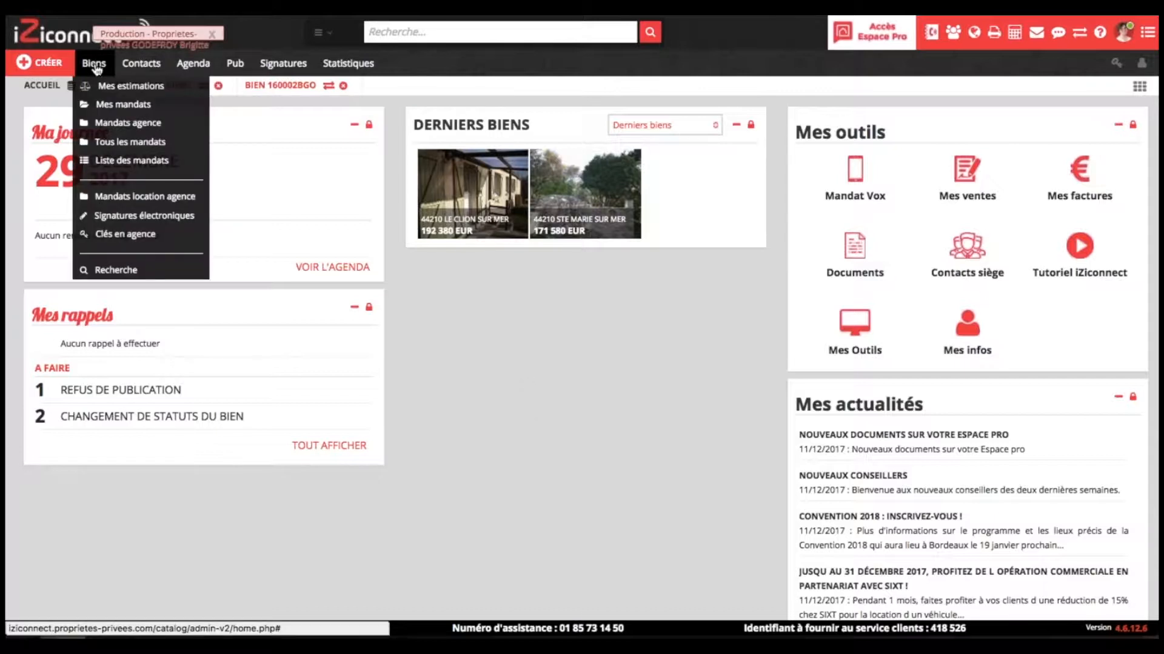
pyautogui.click(109, 105)
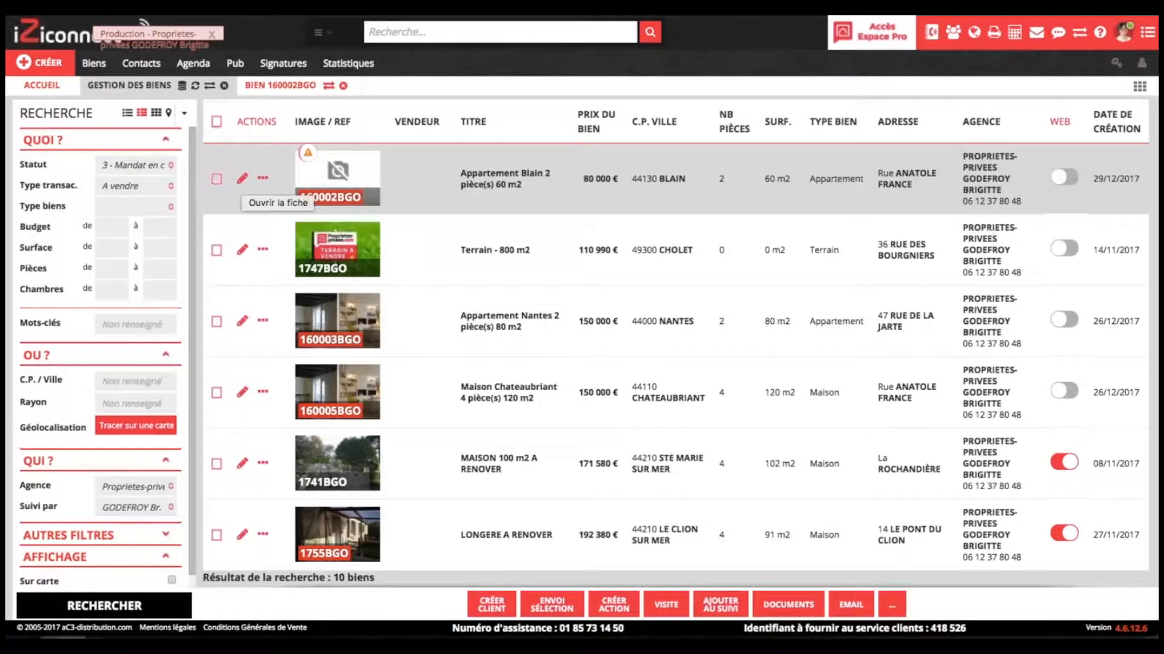
pyautogui.click(272, 87)
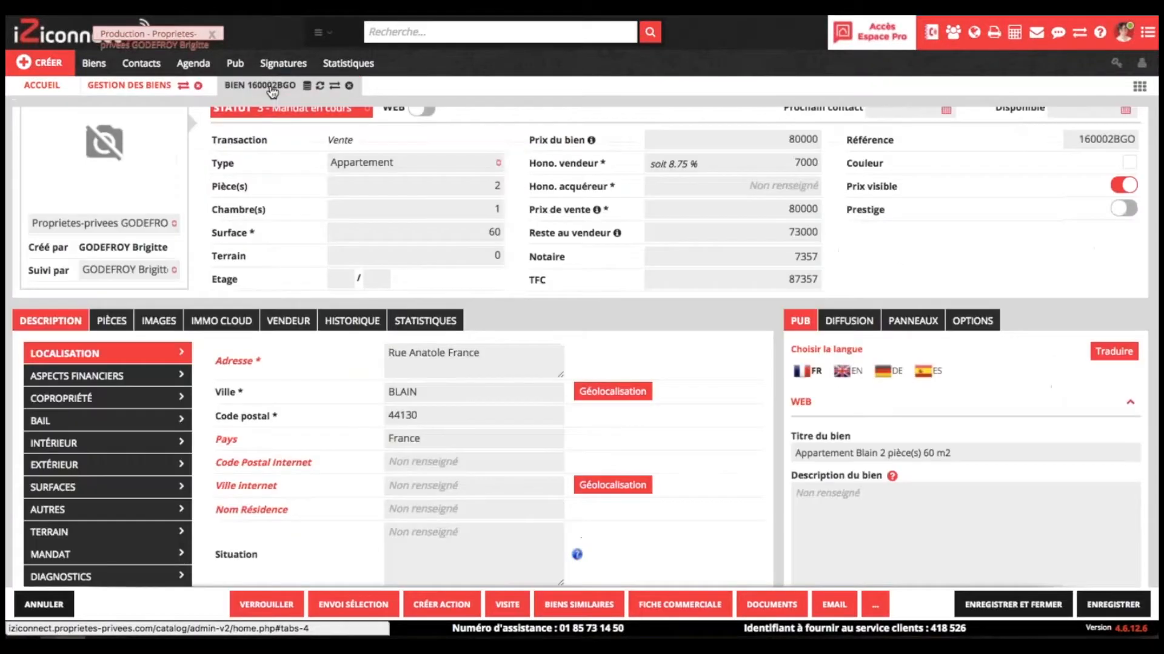
pyautogui.scroll(-3, 313, 409)
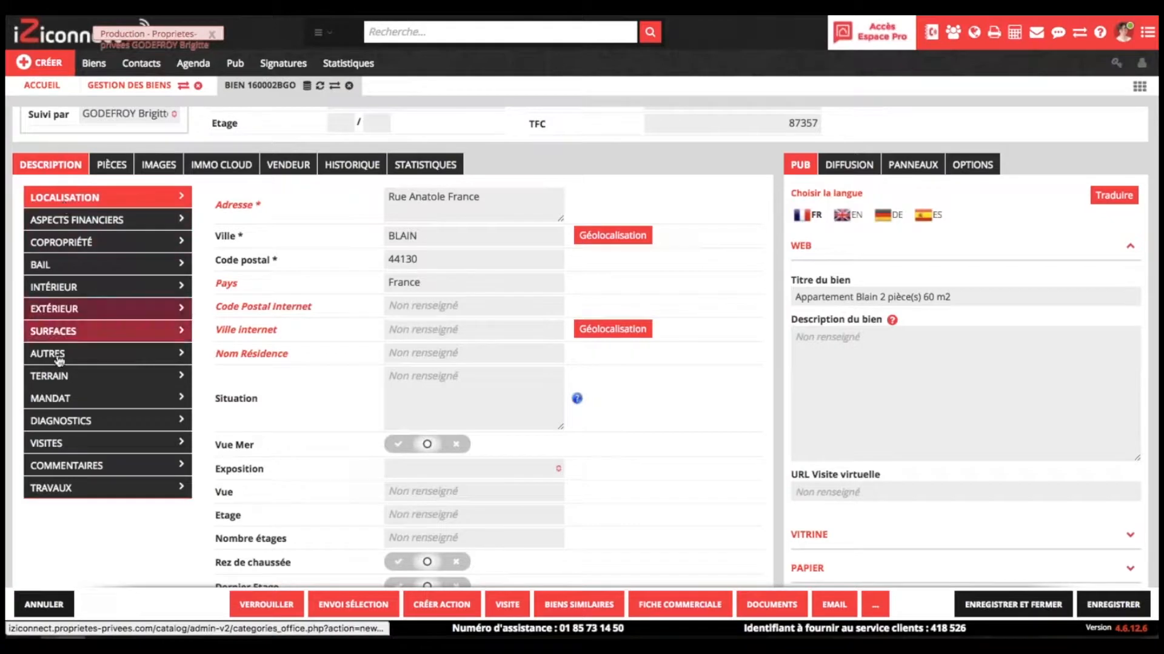
pyautogui.click(53, 395)
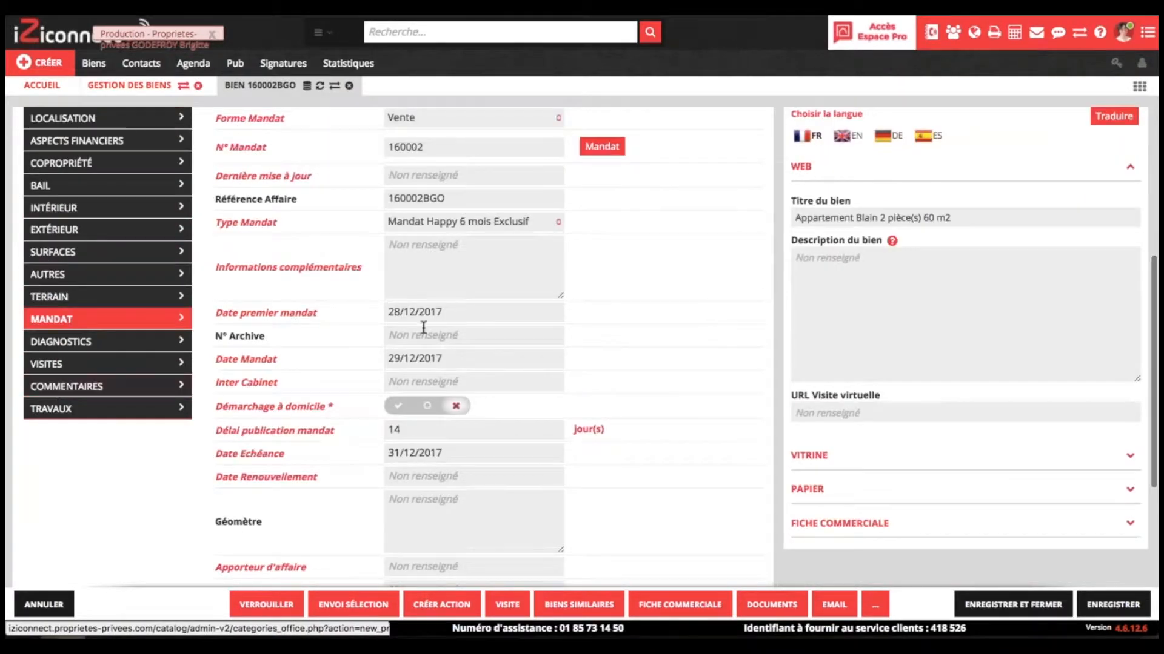
pyautogui.scroll(-1, 546, 329)
pyautogui.scroll(2, 547, 328)
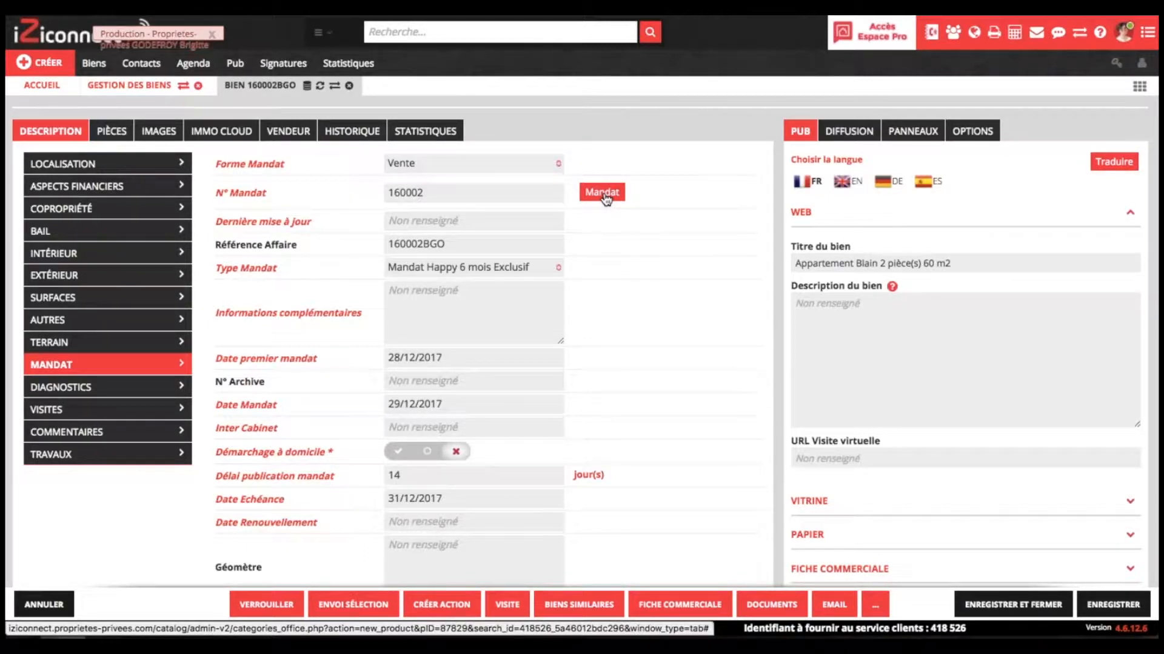
# Step: Open the Blain apartment's mandate registration form, check the list of reserved mandate numbers and close the form without saving
pyautogui.click(603, 195)
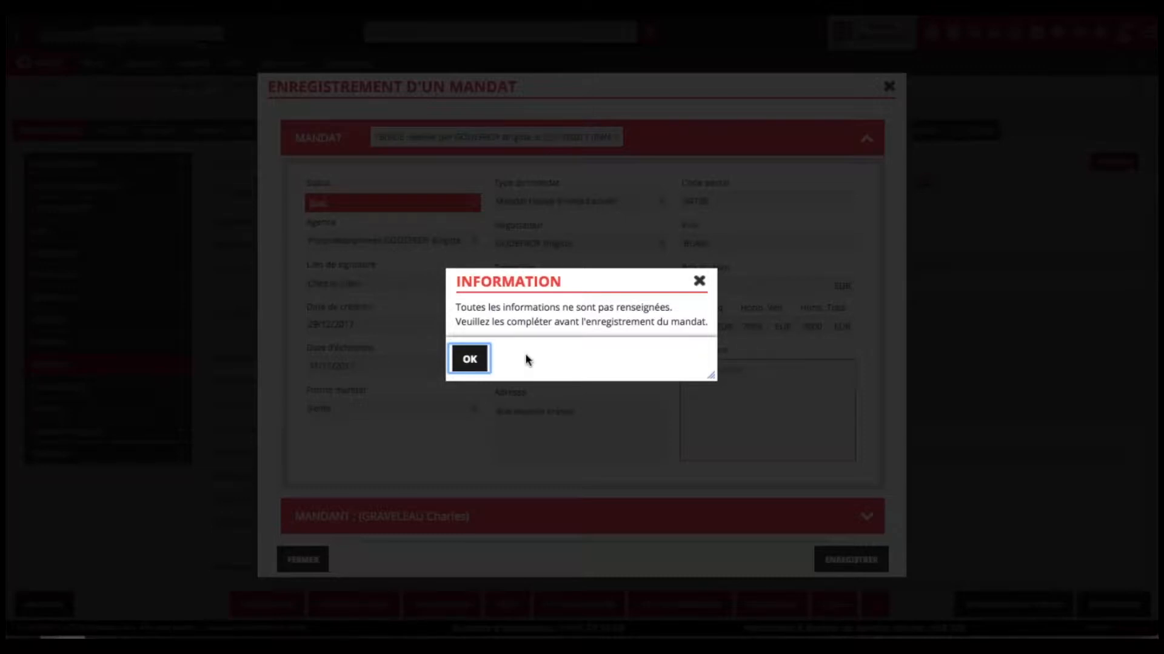
pyautogui.click(468, 359)
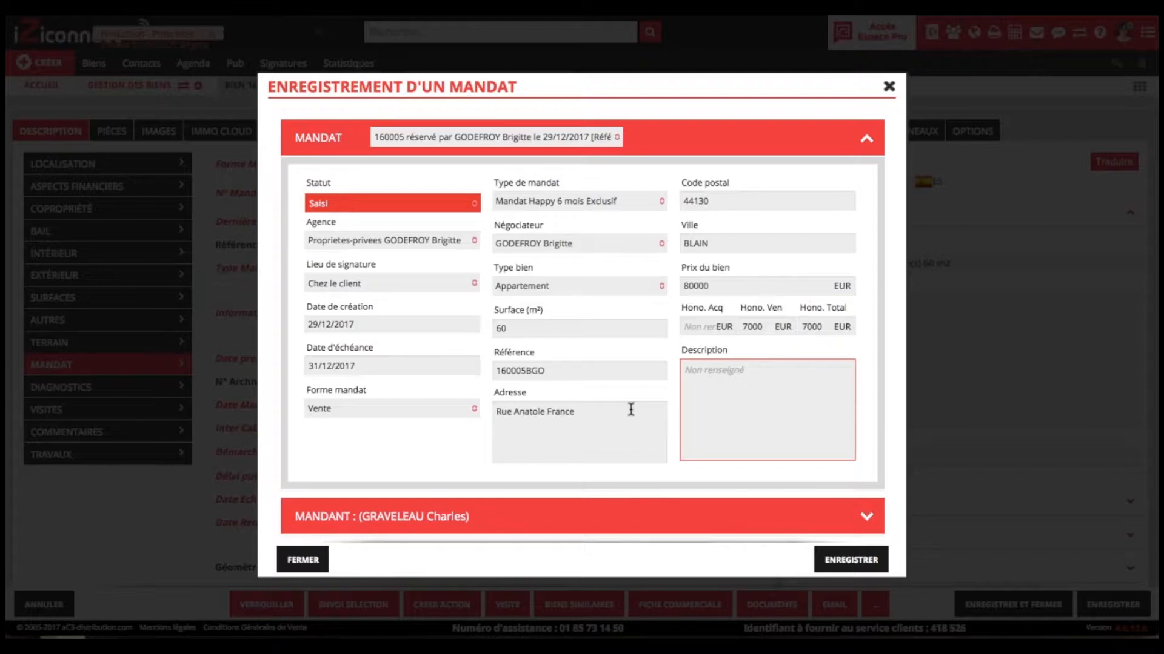
pyautogui.click(616, 137)
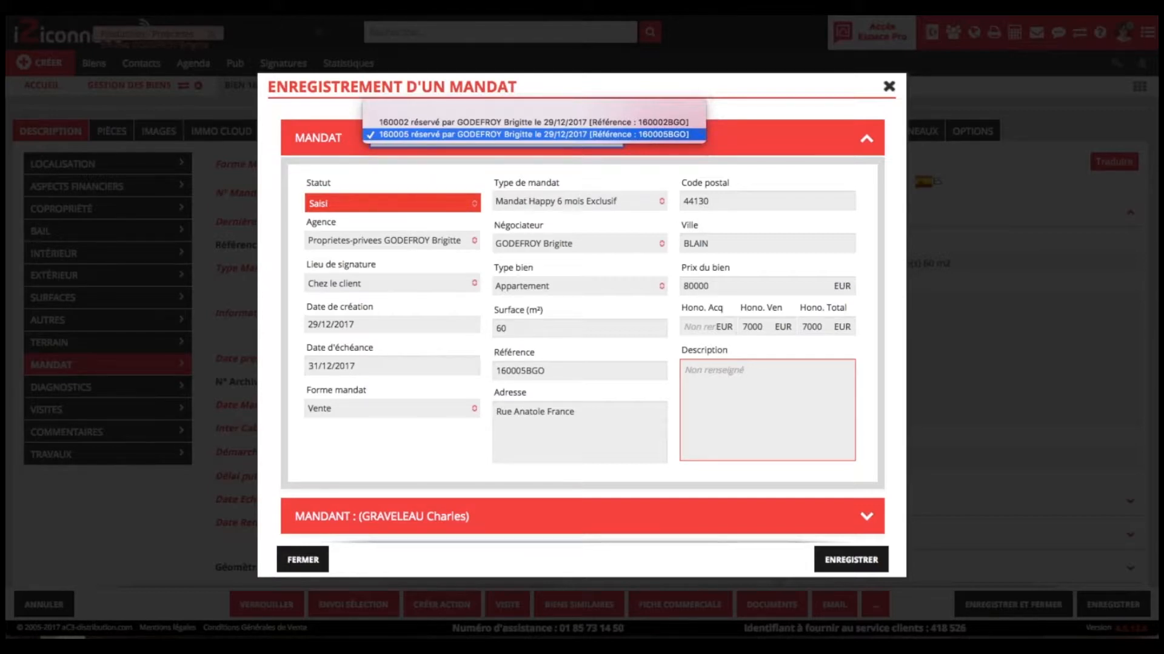
pyautogui.click(791, 139)
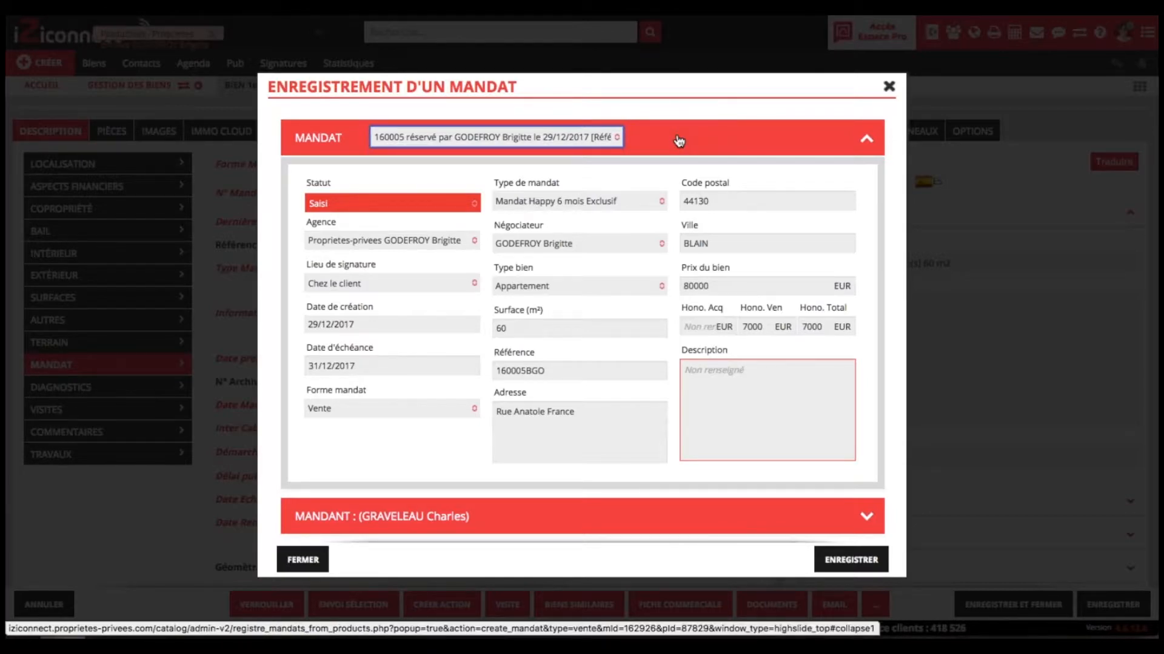
pyautogui.click(889, 86)
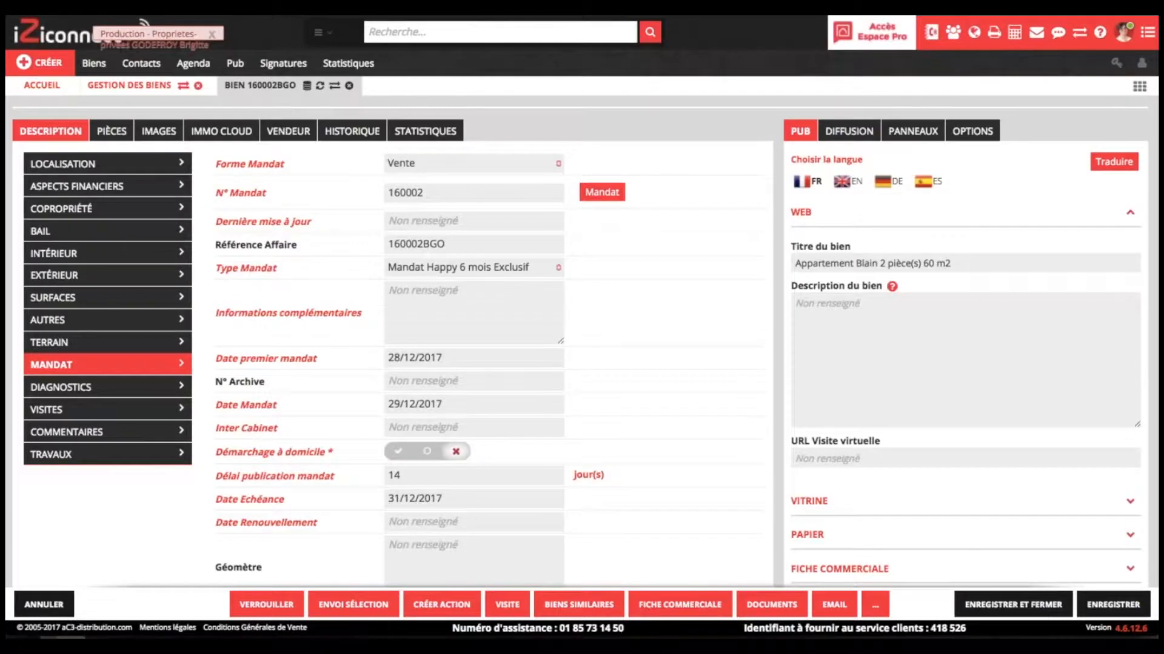
# Step: Reserve a new mandate number for the Saint Nazaire apartment and register the mandate with expiry date 30/12/2017, keeping the form Vente
pyautogui.click(602, 192)
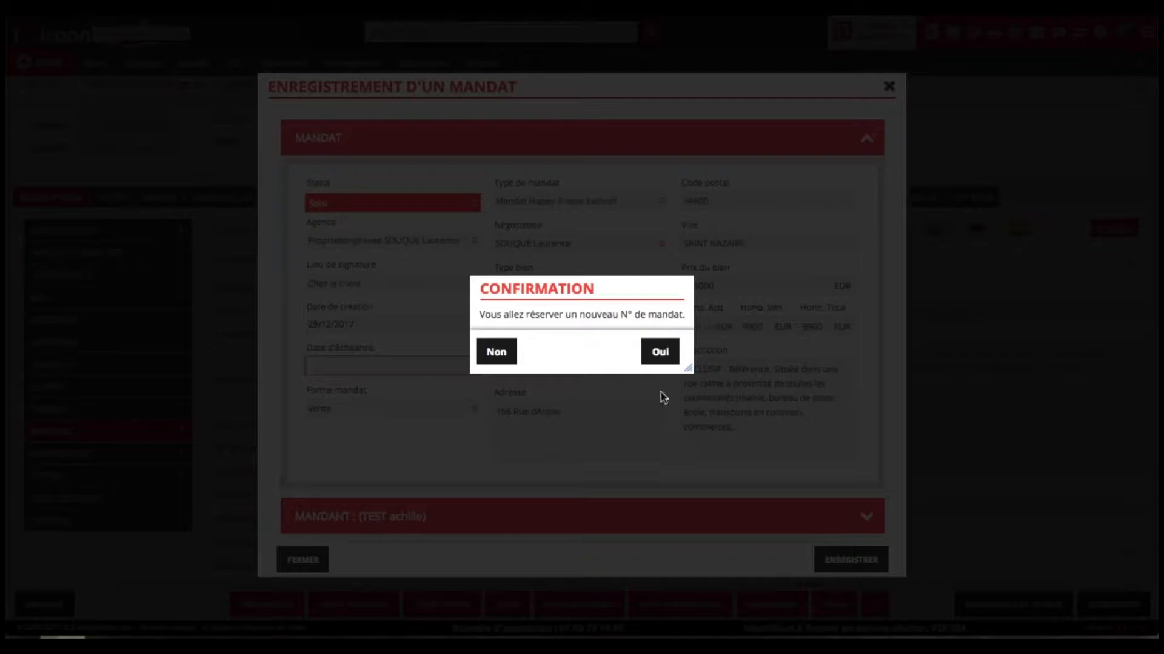
pyautogui.click(660, 352)
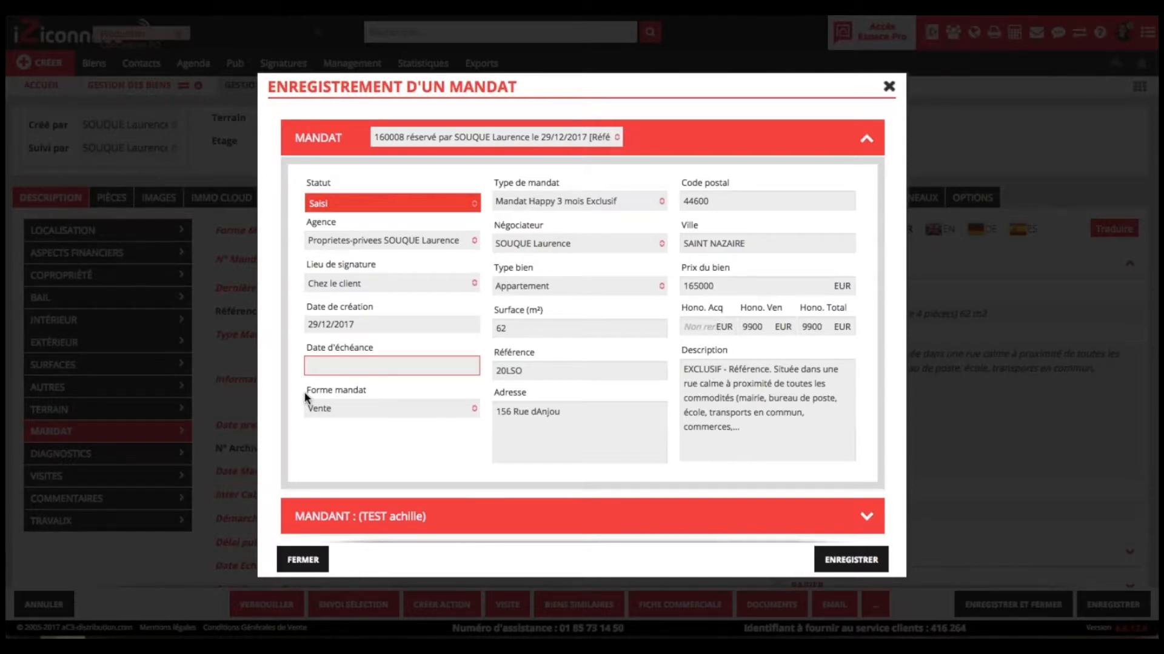
pyautogui.click(339, 366)
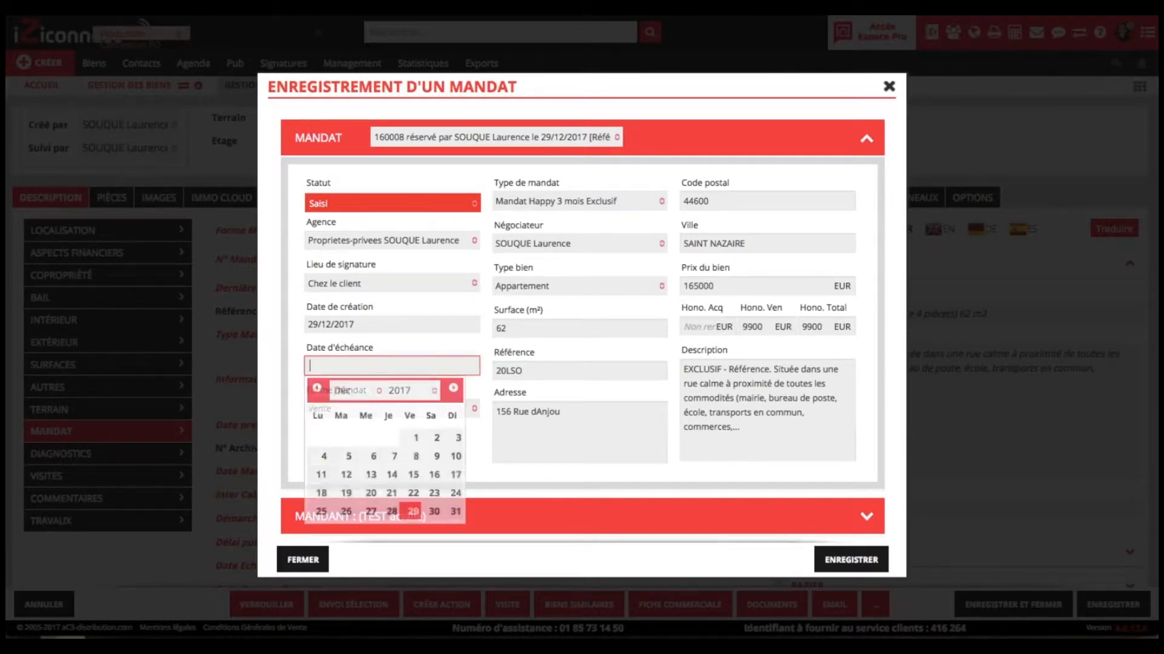
pyautogui.click(435, 512)
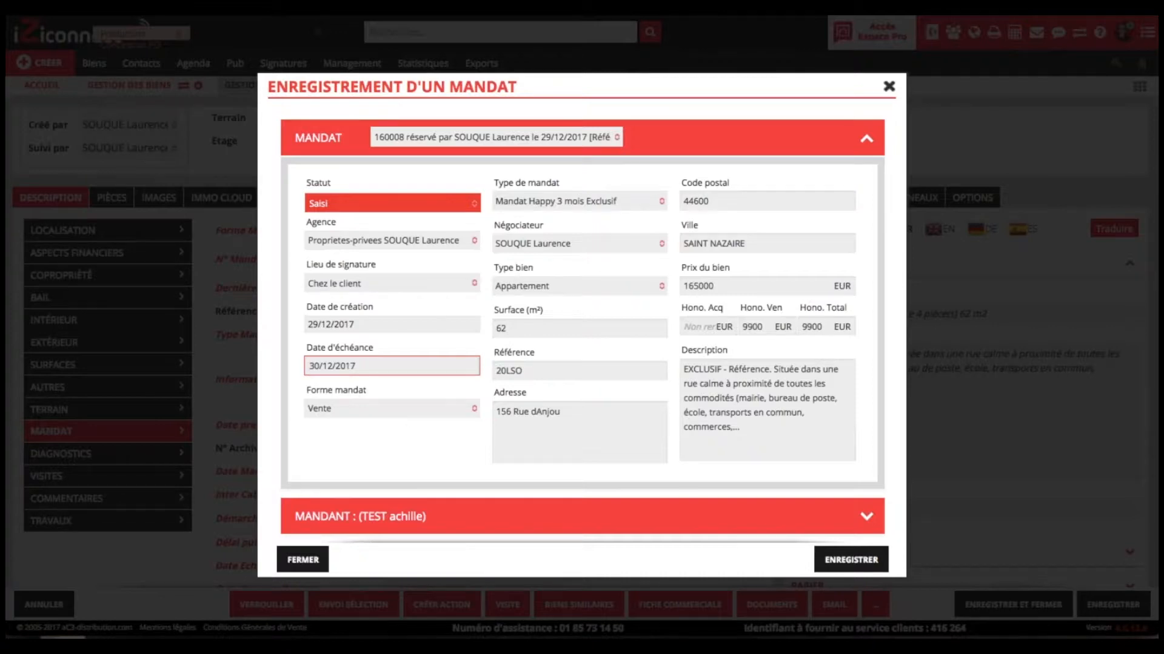
pyautogui.click(322, 408)
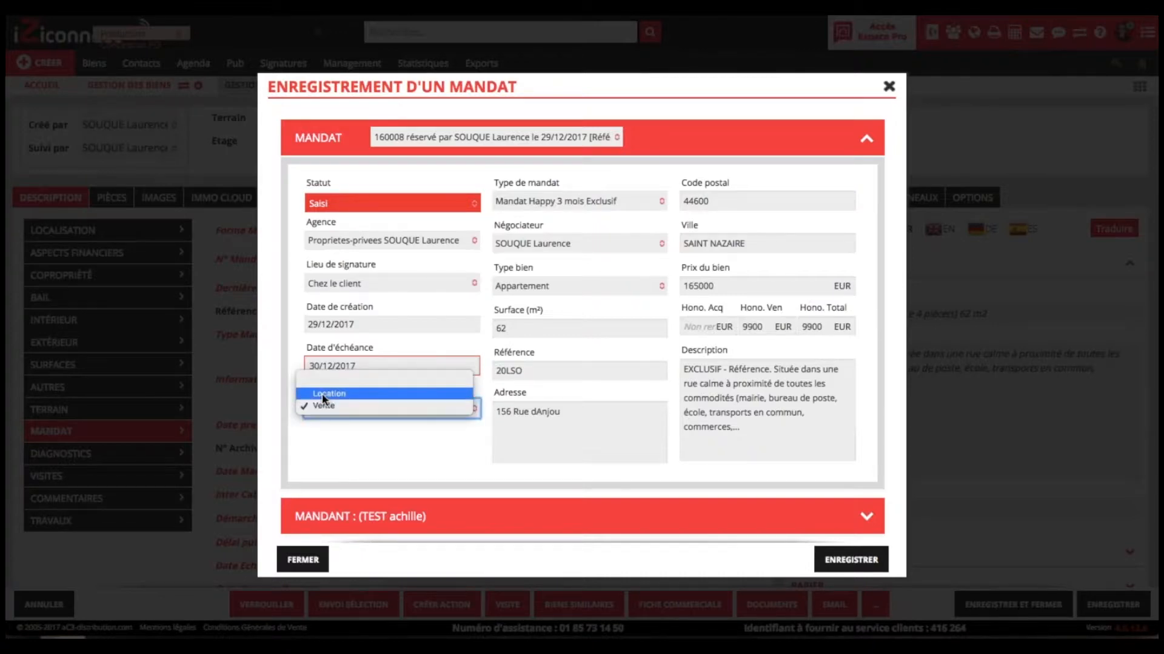
pyautogui.click(341, 458)
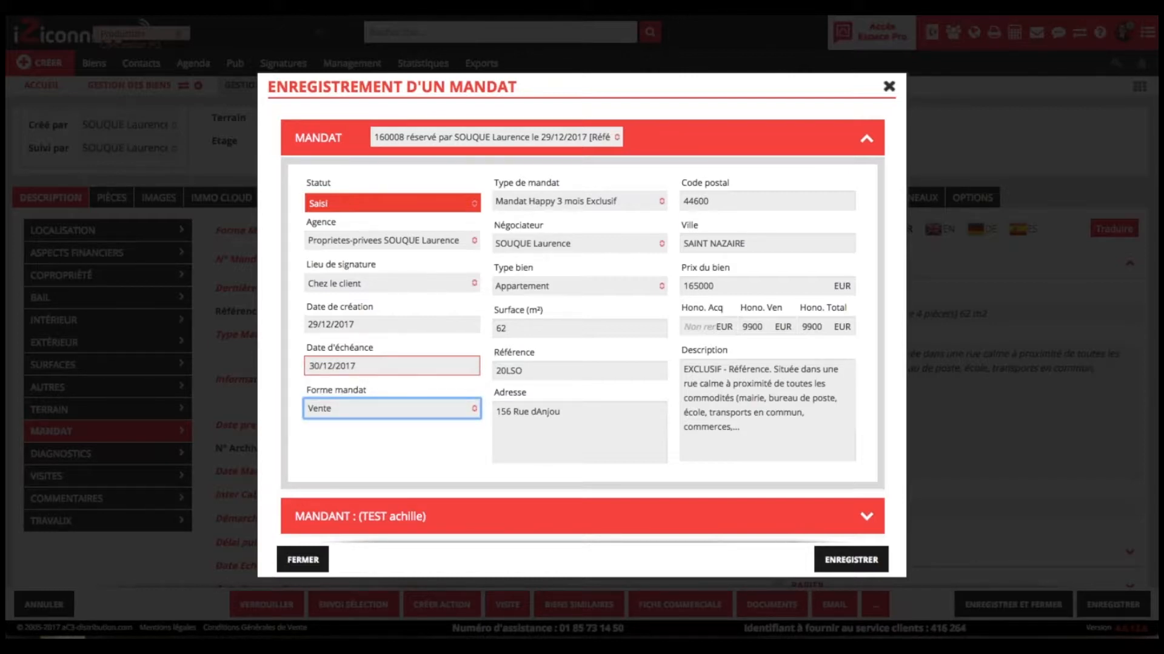
pyautogui.click(840, 561)
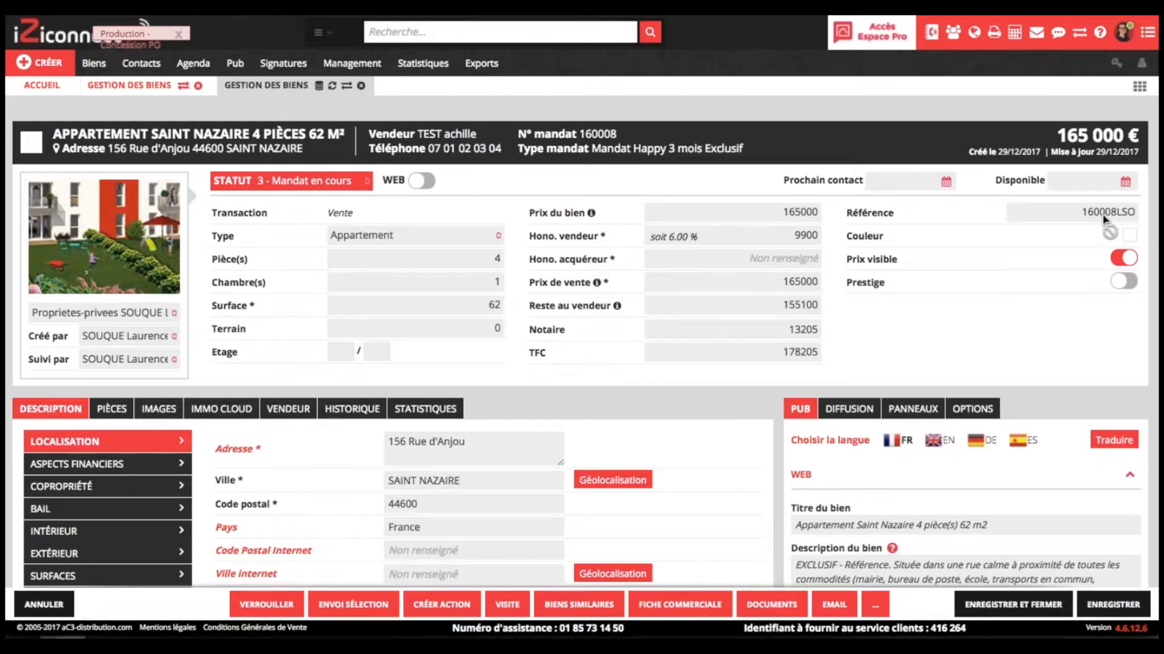
# Step: Check the registered mandate's details in the Saint Nazaire apartment's mandate section and open its mandate record
pyautogui.scroll(-4, 1104, 219)
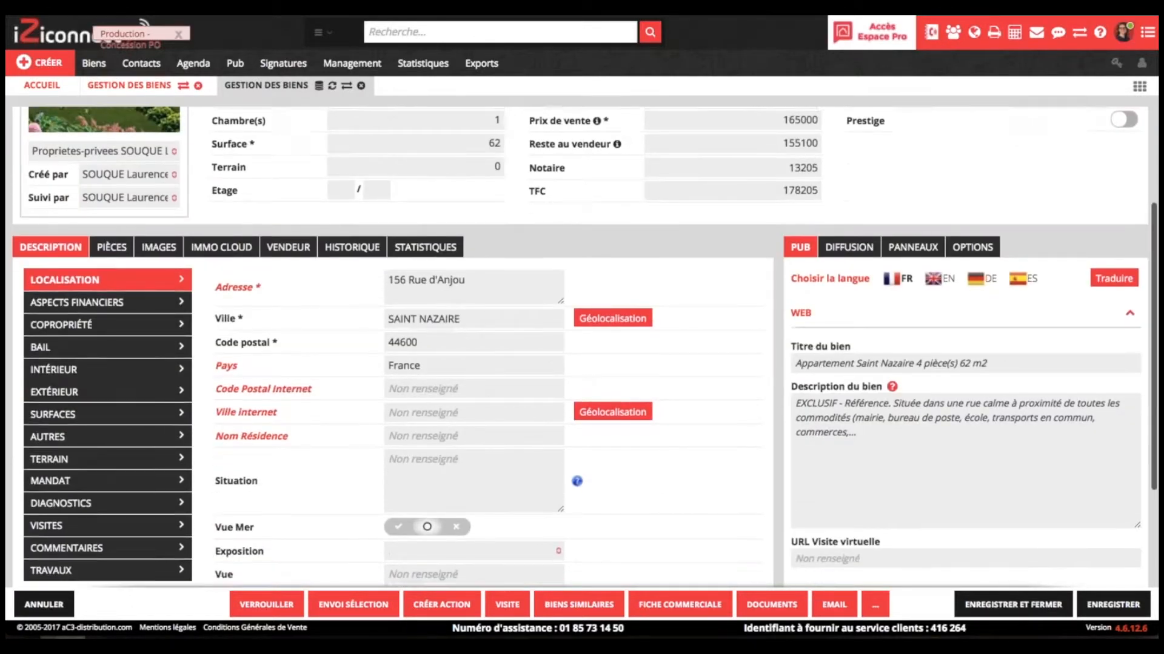
pyautogui.click(64, 450)
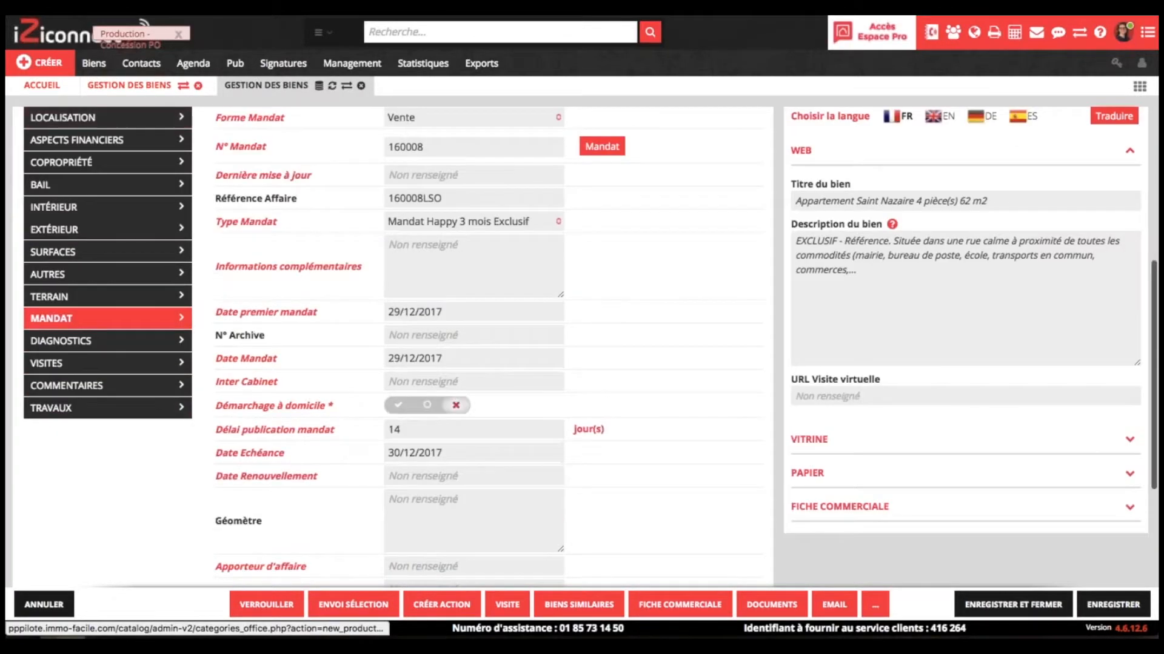
pyautogui.click(601, 194)
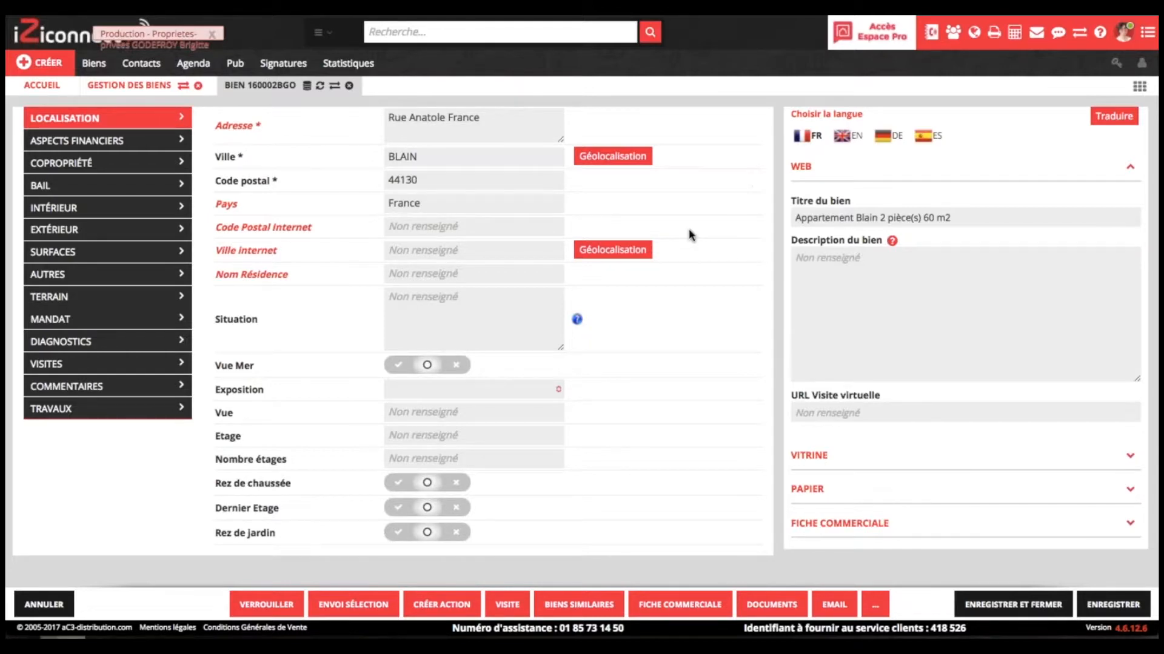
# Step: Set the Blain apartment's price to 60000 and try to save the property, declining to record a new amendment
pyautogui.scroll(5, 688, 228)
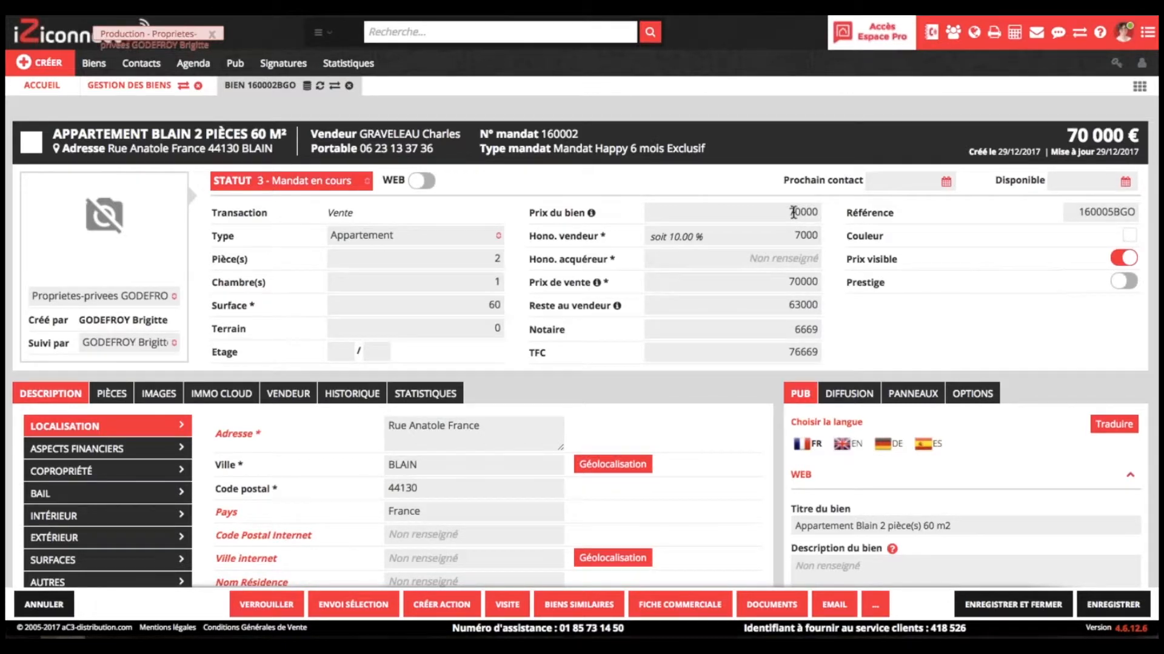
pyautogui.click(793, 212)
pyautogui.press('BackSpace')
pyautogui.write('6')
pyautogui.click(1115, 604)
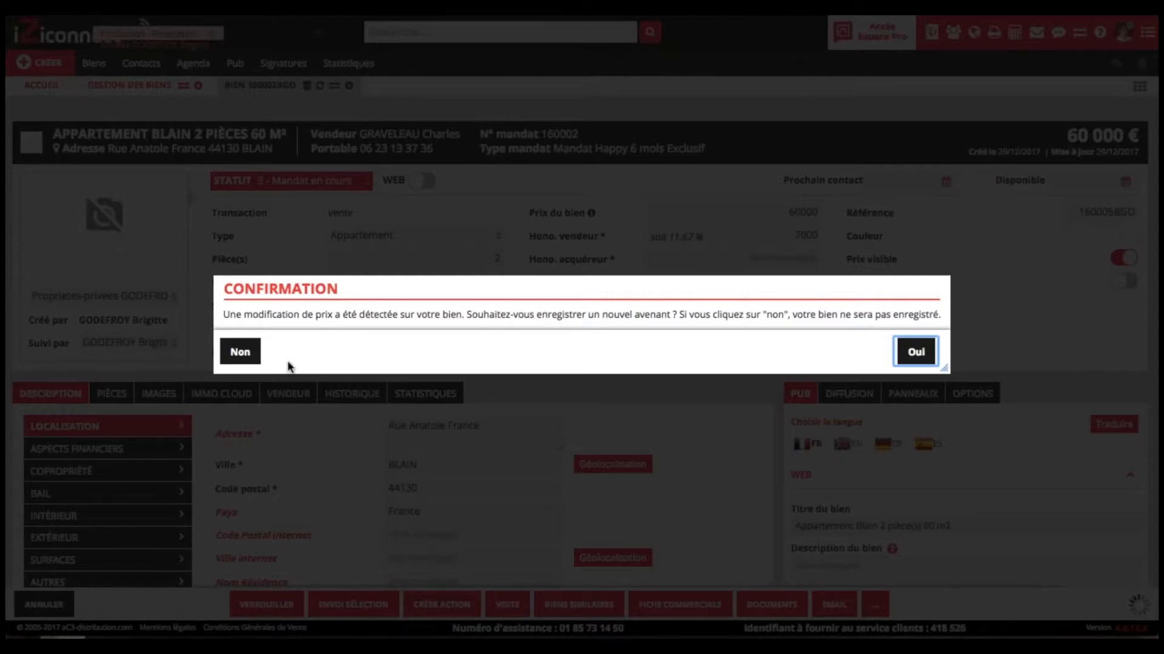
pyautogui.click(240, 351)
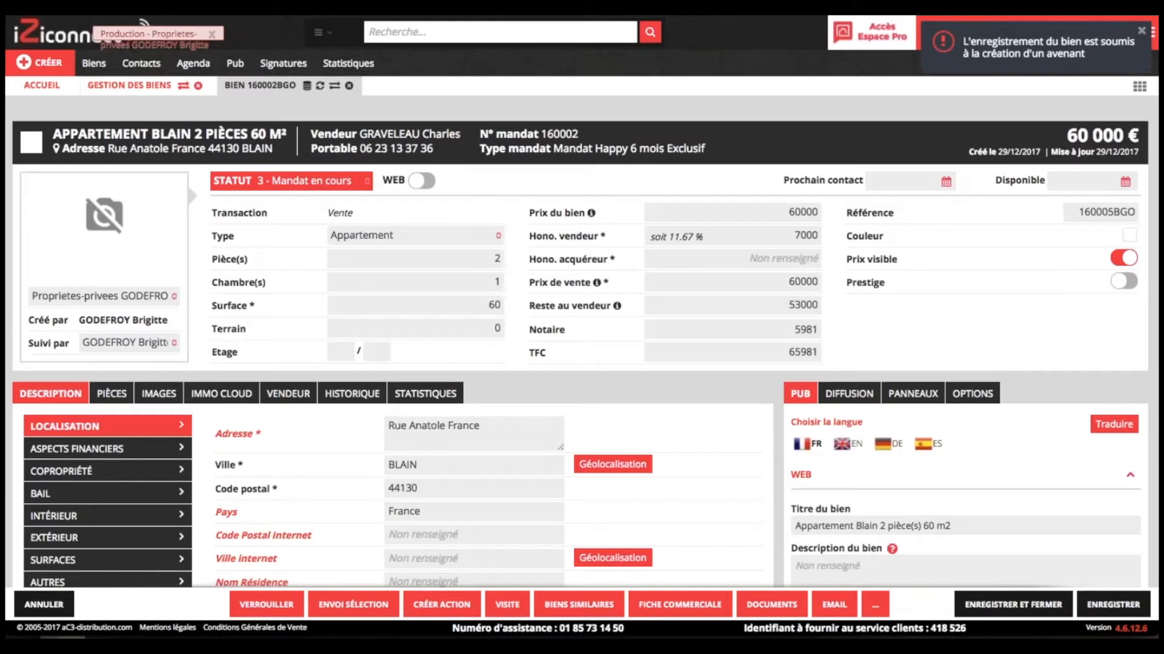
# Step: Open the mandate record from the property's mandate section and create an amendment to the mandate
pyautogui.scroll(-1, 582, 346)
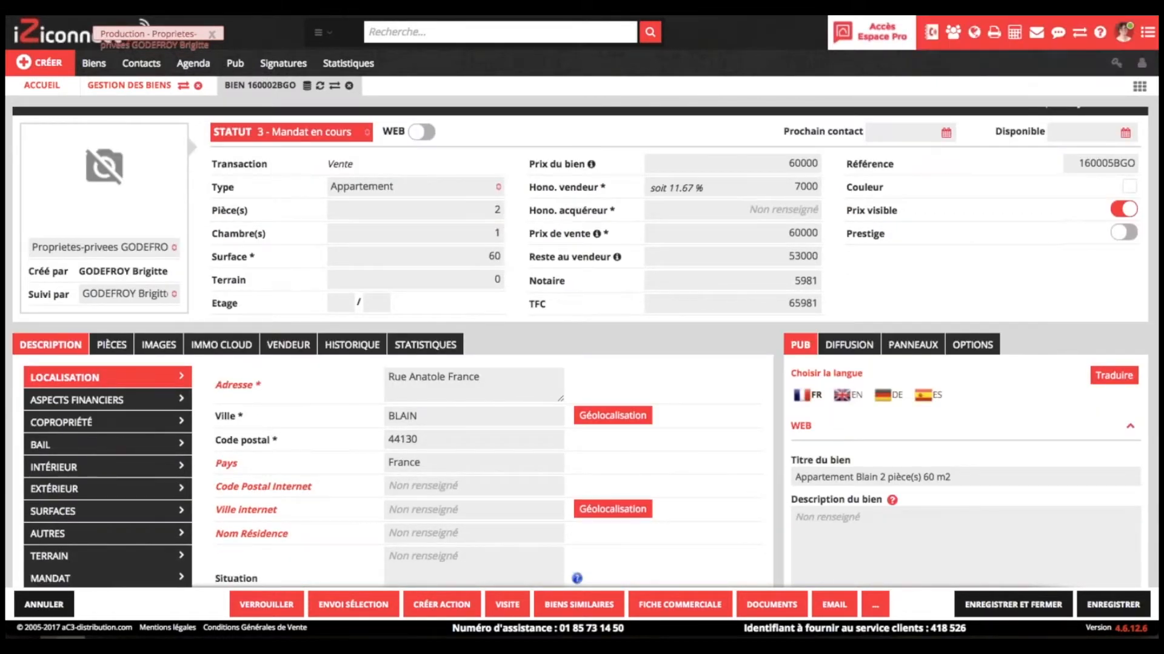
pyautogui.scroll(-3, 710, 406)
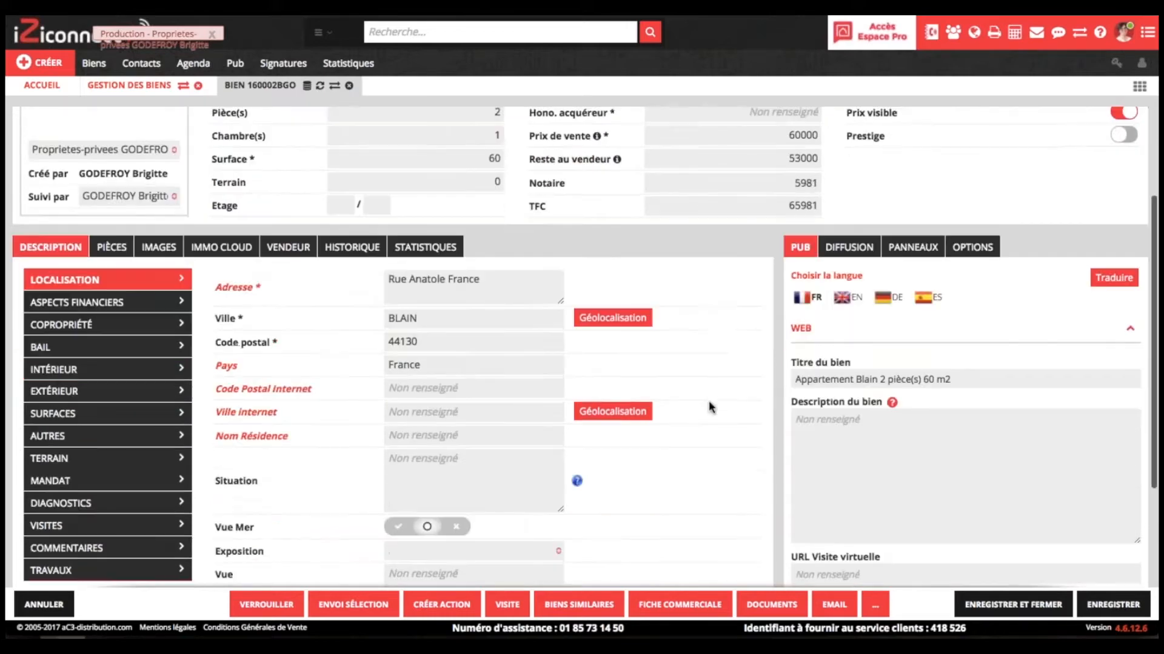
pyautogui.scroll(-1, 710, 403)
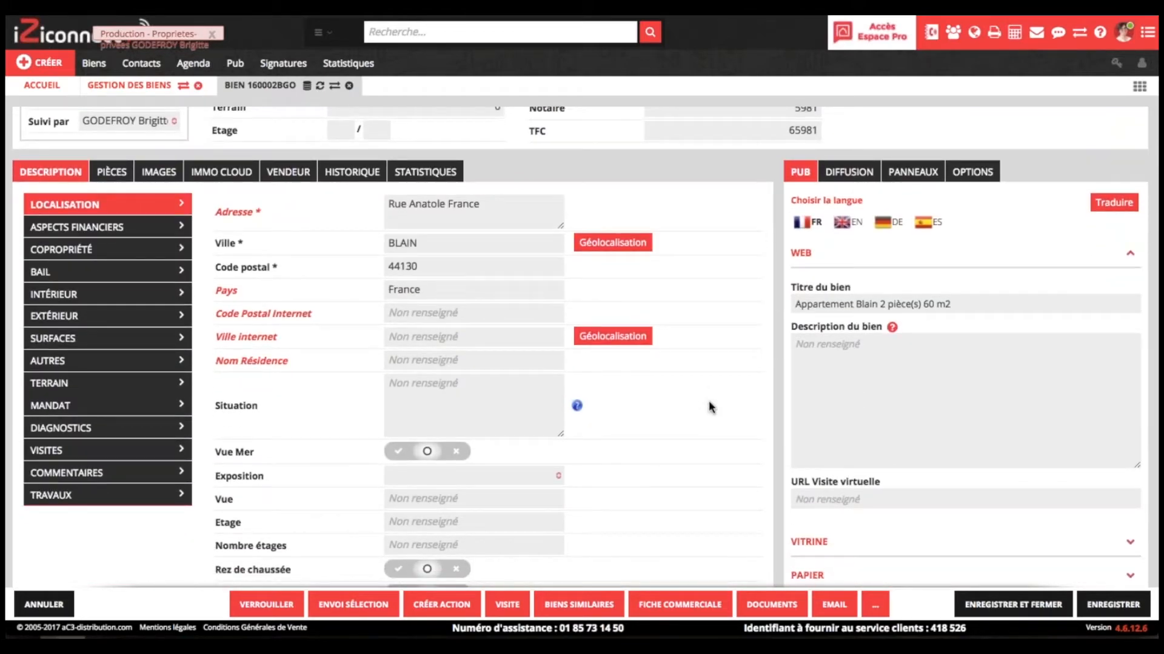
pyautogui.click(53, 406)
pyautogui.scroll(2, 519, 376)
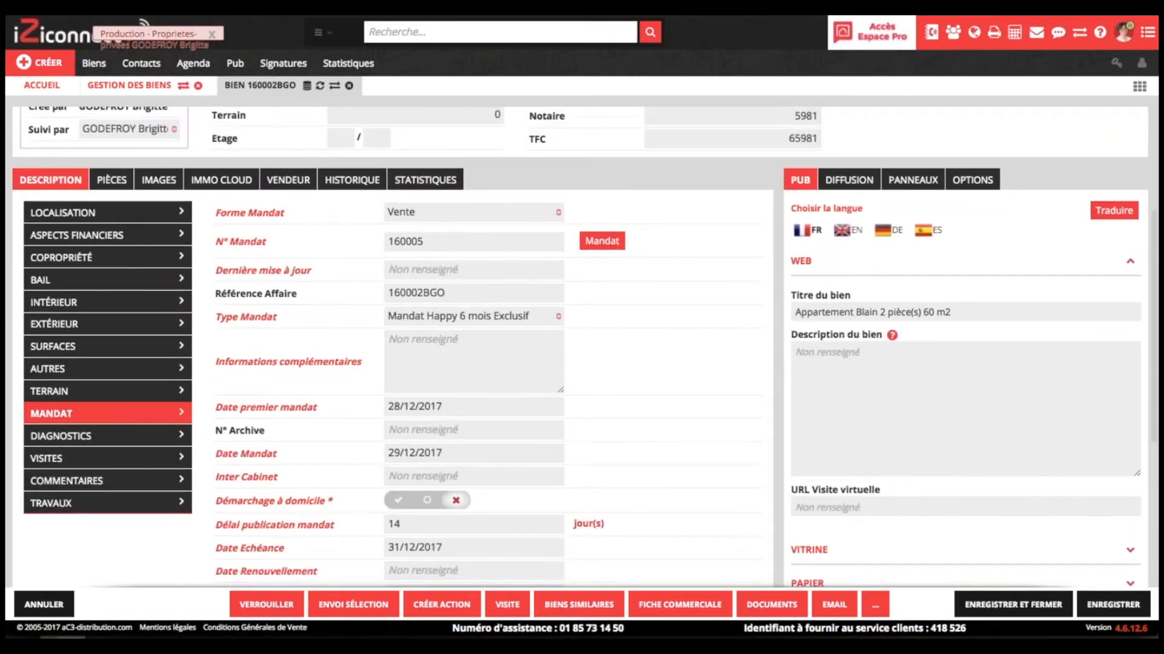
pyautogui.click(602, 241)
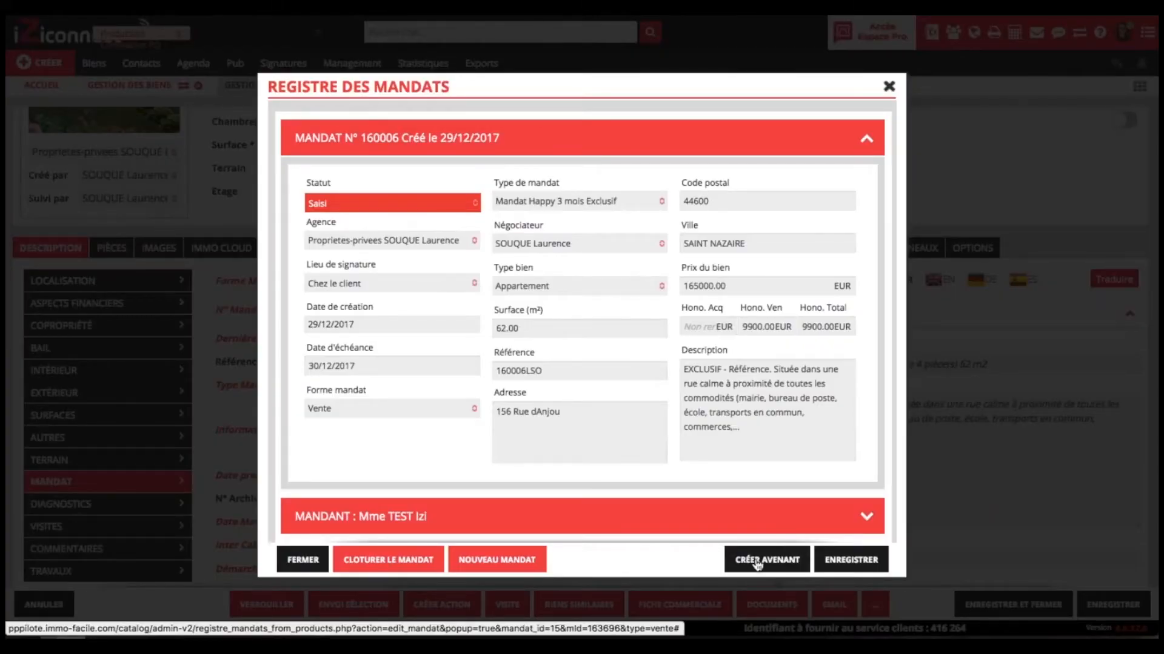
pyautogui.click(756, 561)
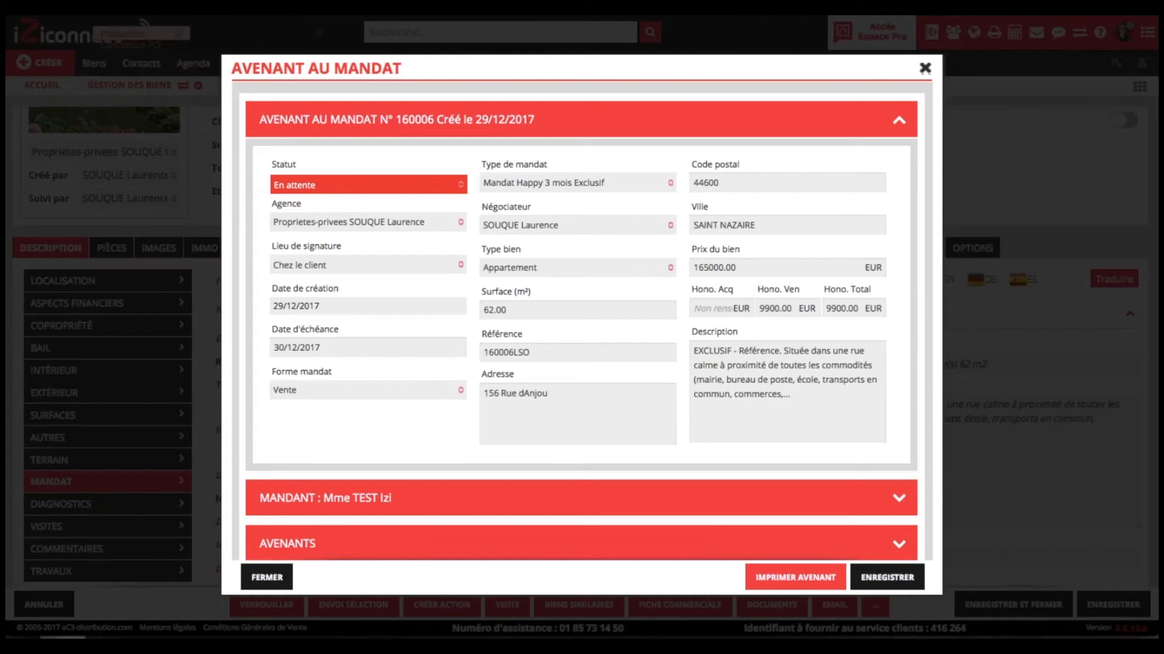
# Step: Review the amendment's available status options, leaving it on En attente, and expand the list of the mandate's amendments
pyautogui.click(318, 184)
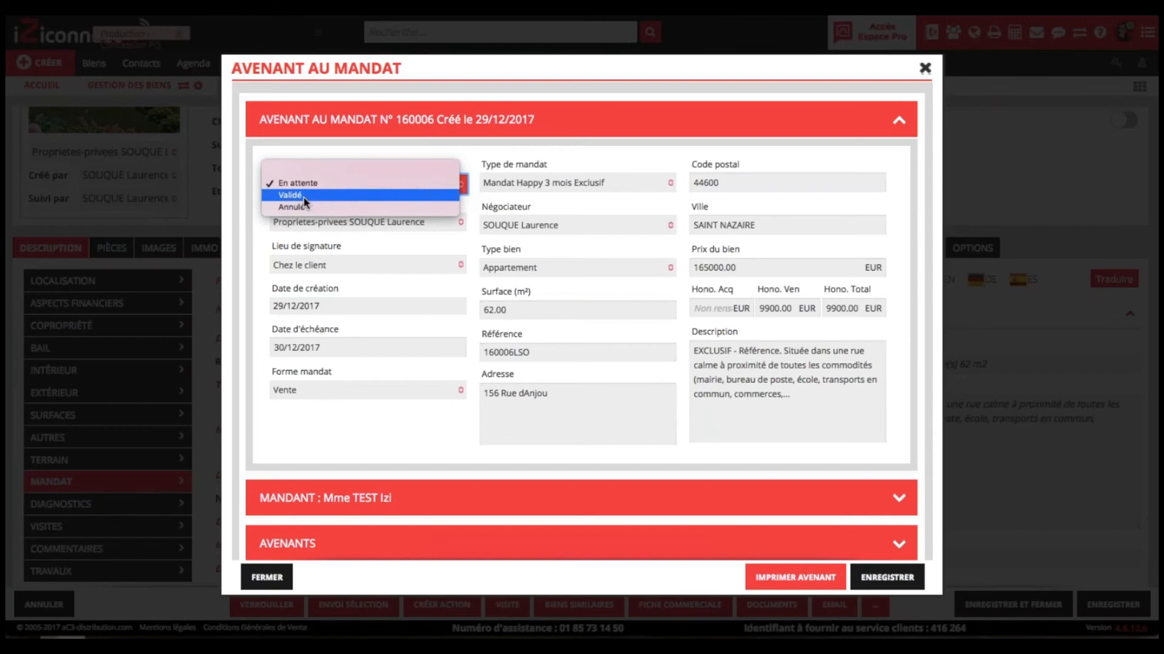
pyautogui.press('Escape')
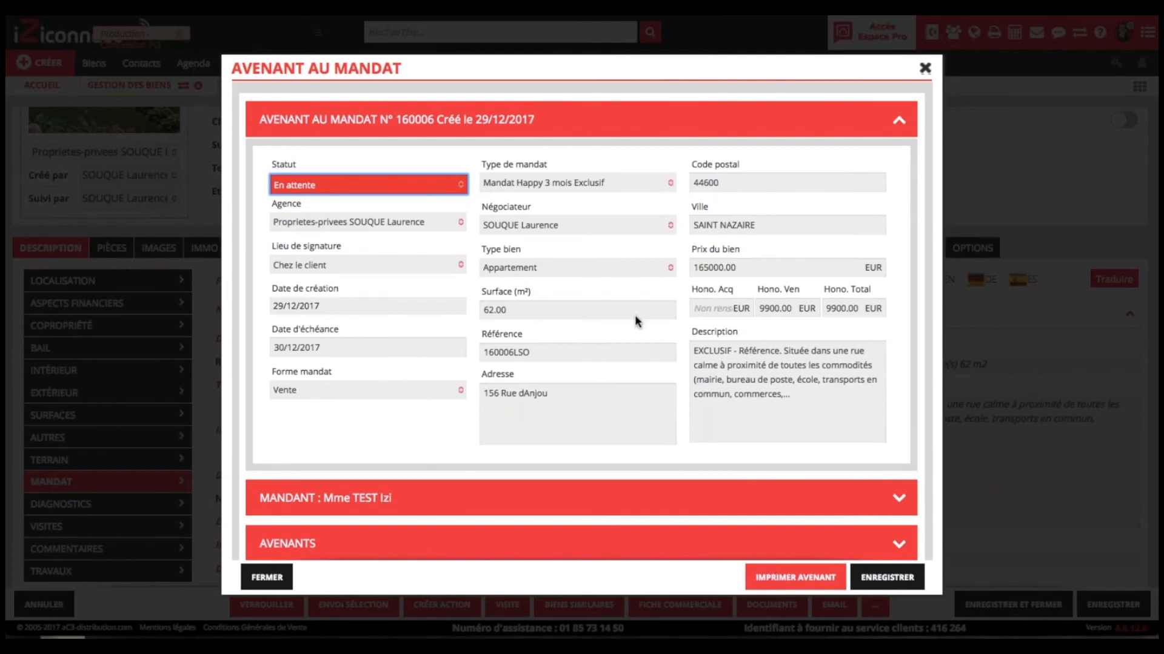
pyautogui.scroll(-3, 636, 318)
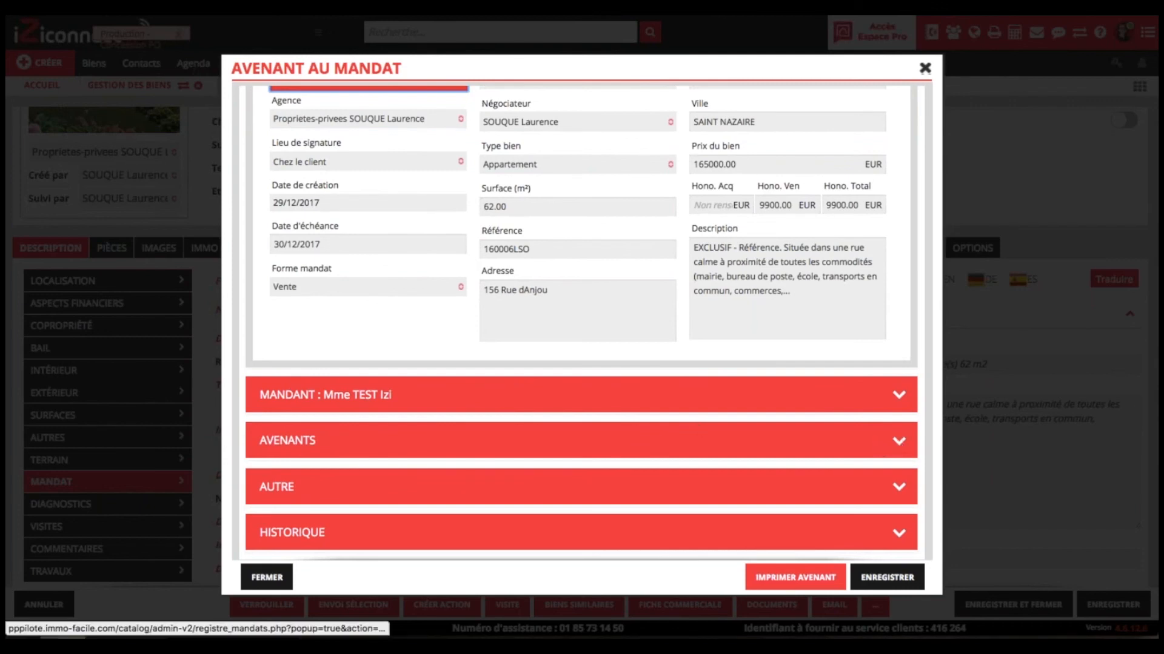
pyautogui.click(899, 441)
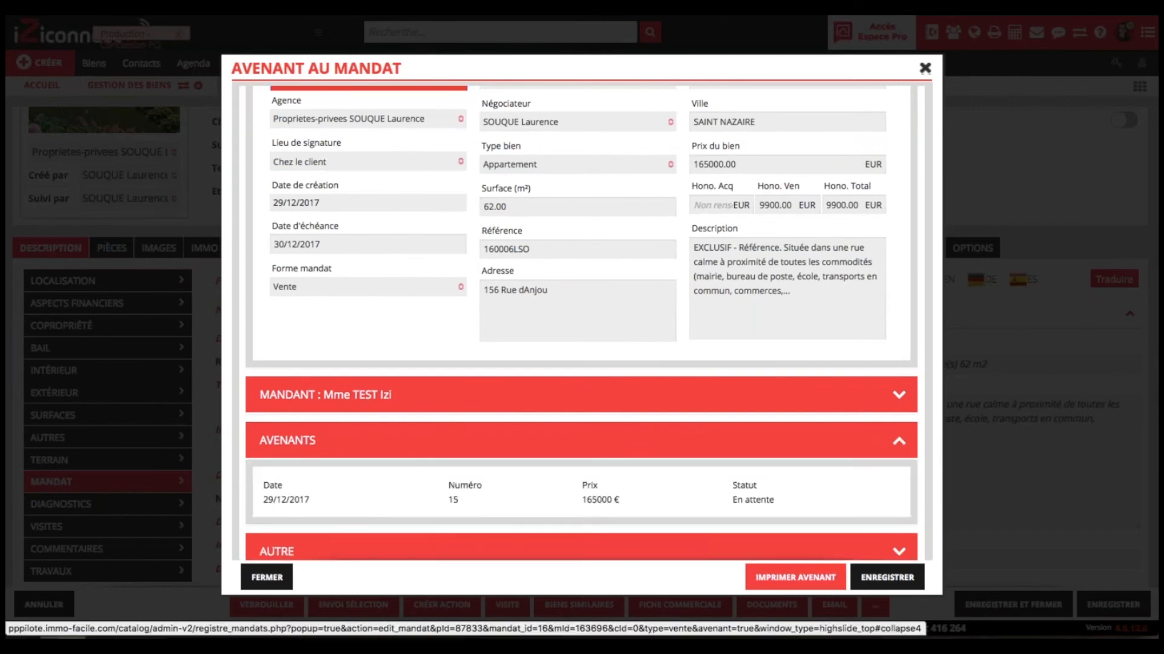